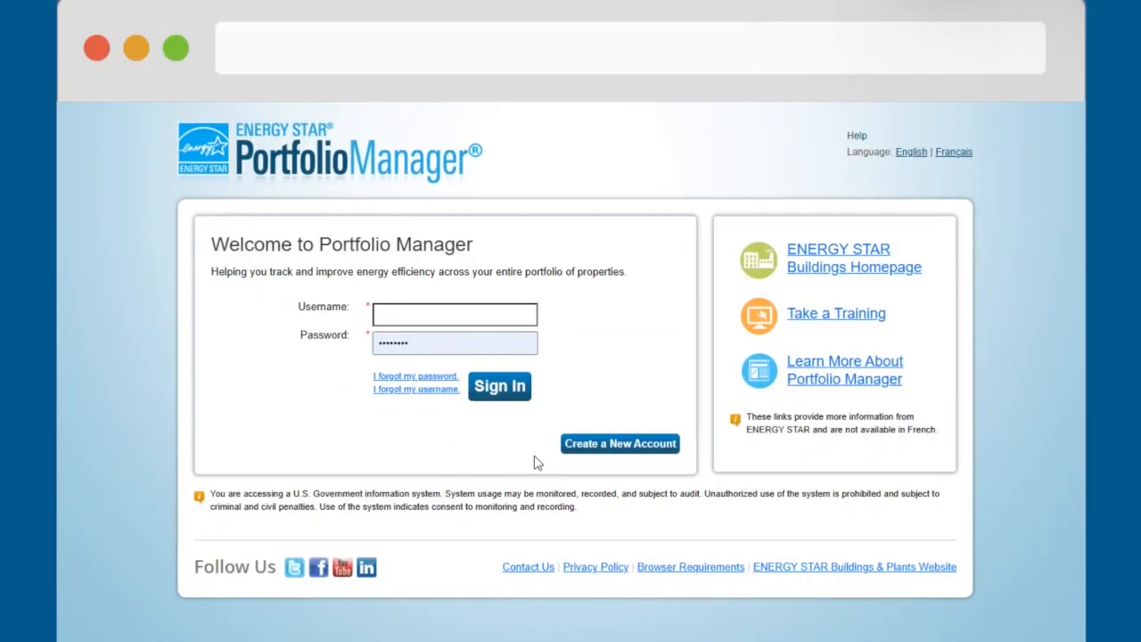
Fill the new-account form as Banking/Financial, username hidden, no email updates, pass reCAPTCHA and submit it.
left_click(612, 445)
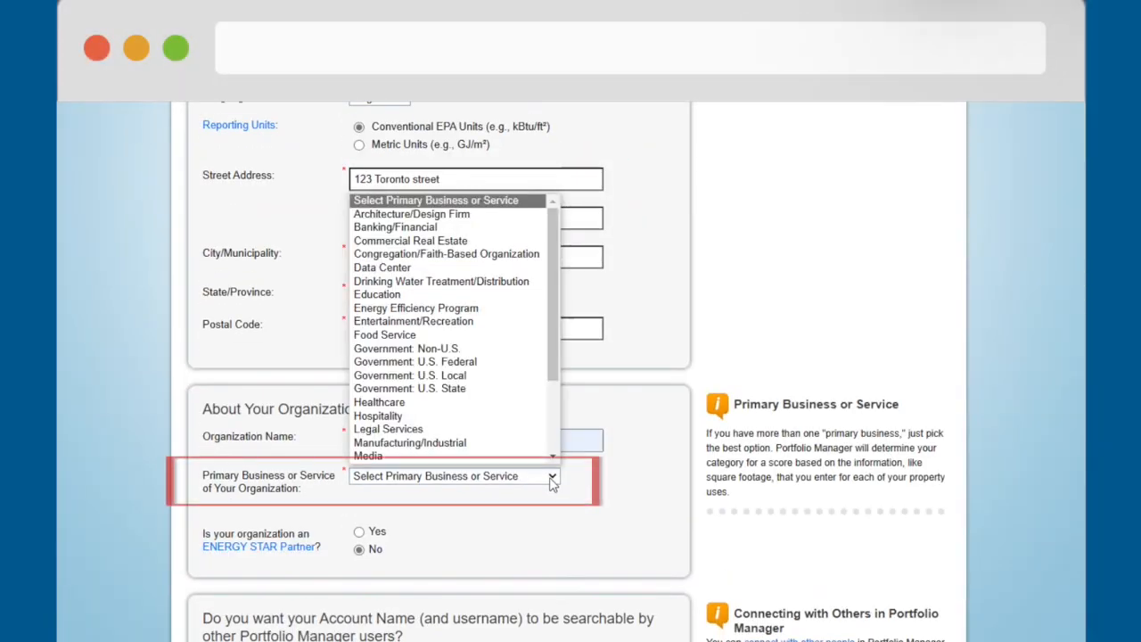
left_click(397, 226)
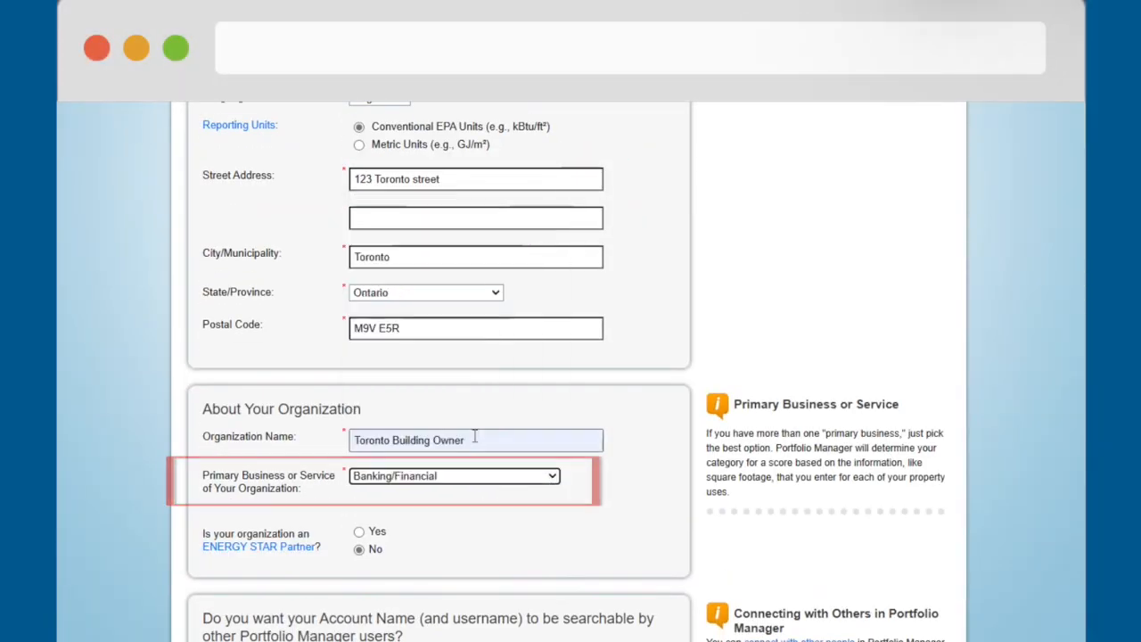
scroll(364, 559, "down", 1)
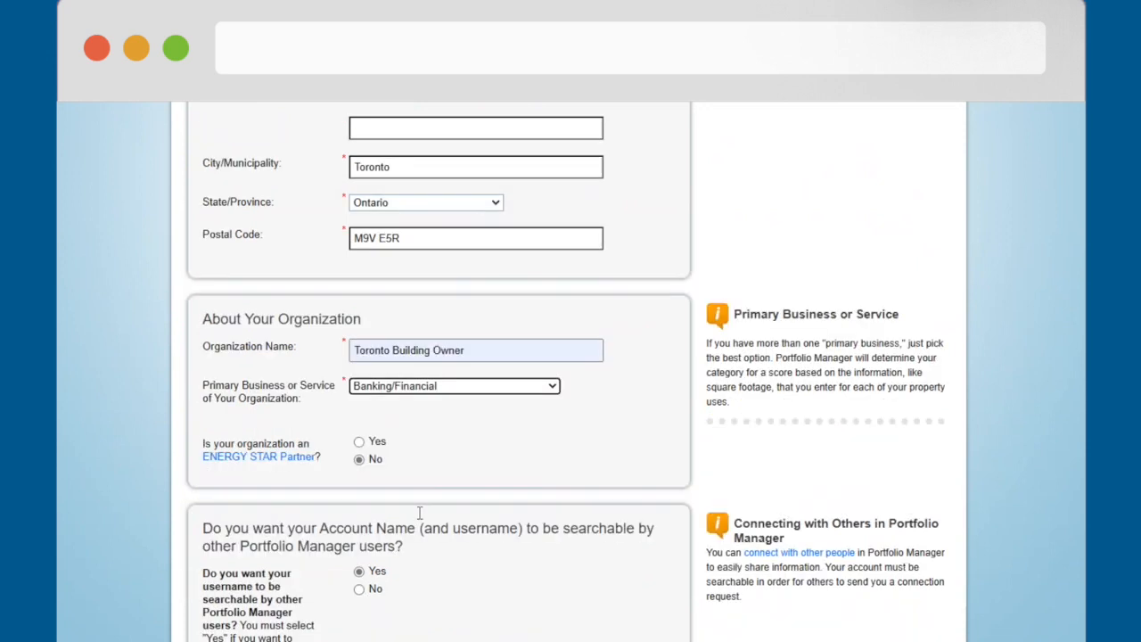
left_click(360, 588)
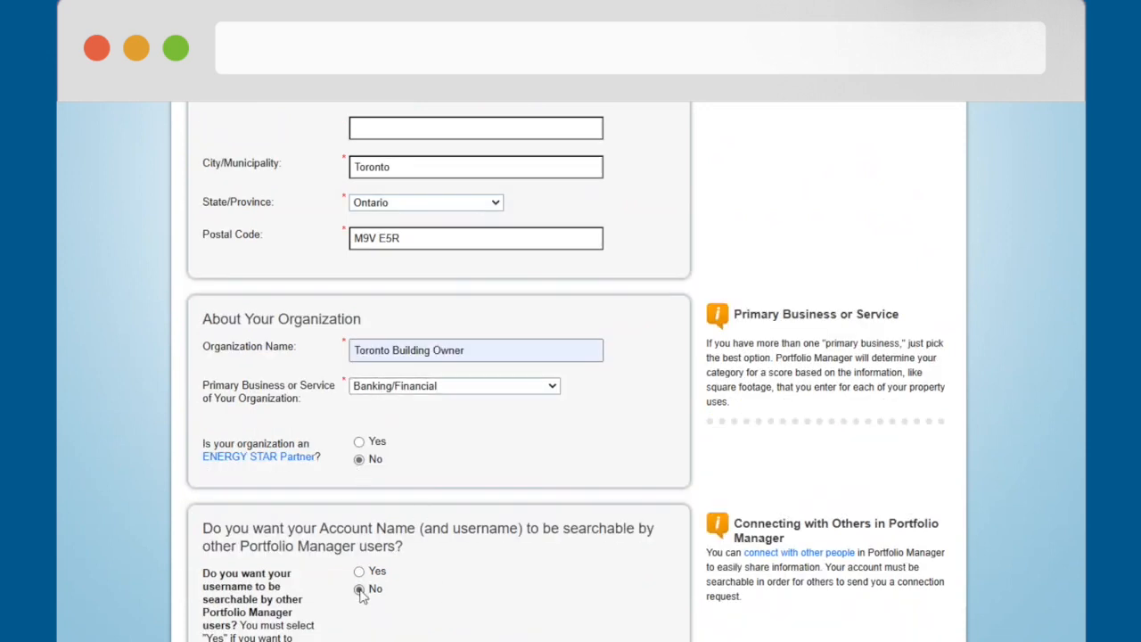
scroll(446, 580, "down", 3)
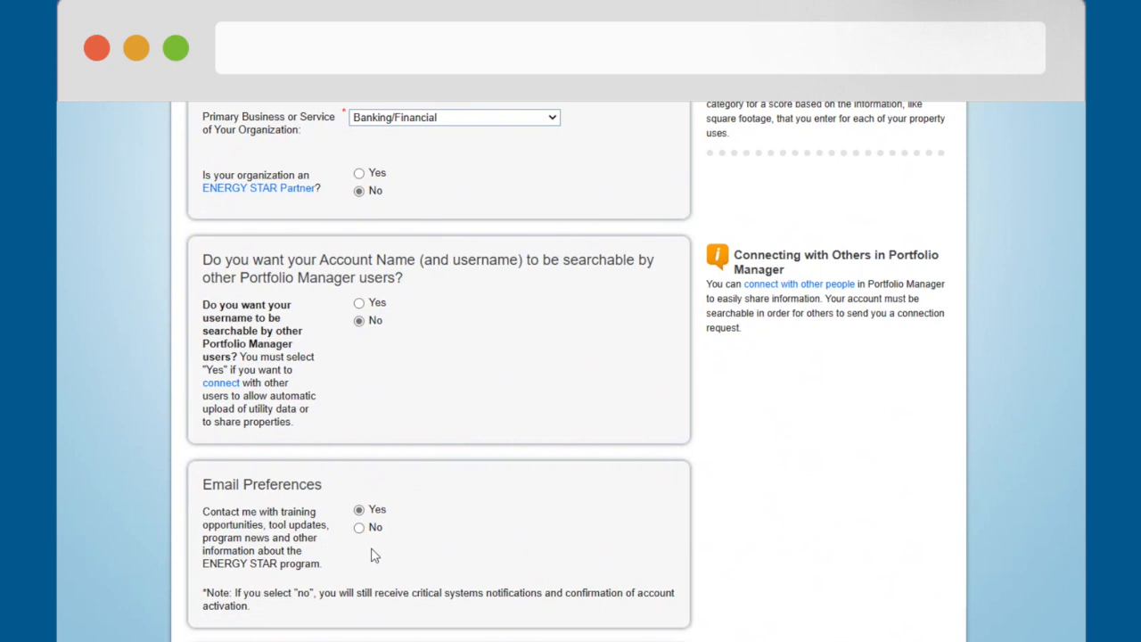
left_click(359, 527)
scroll(372, 555, "down", 2)
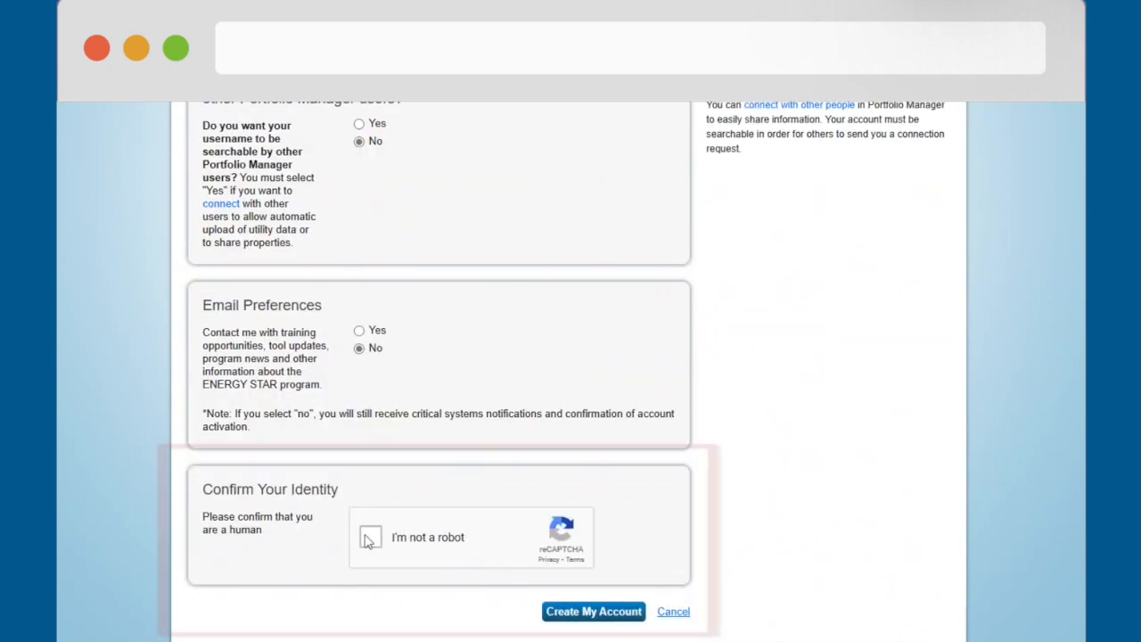
left_click(368, 538)
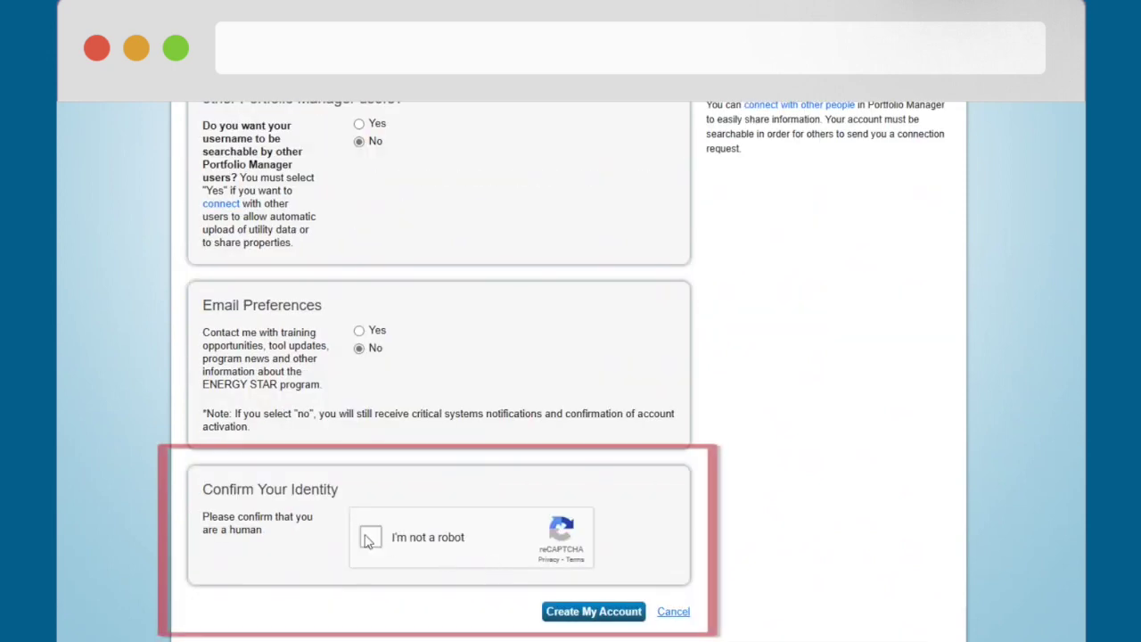
left_click(592, 611)
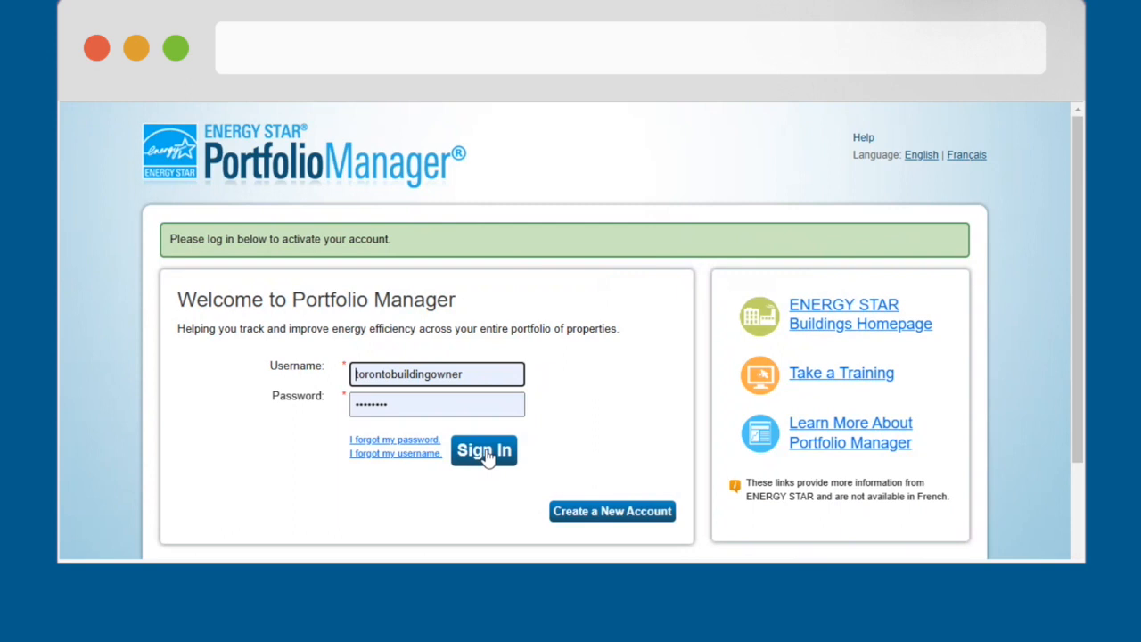
Sign in from the activation link to activate the new account.
left_click(484, 450)
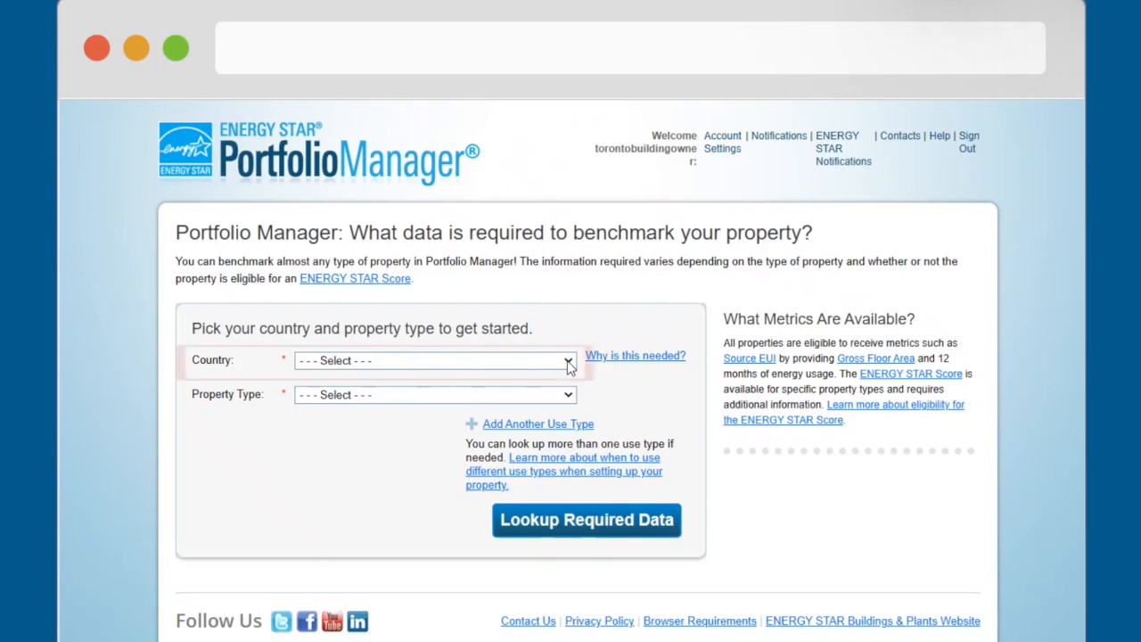
Look up required benchmarking data for Country Canada and Property Type Financial Office.
left_click(569, 362)
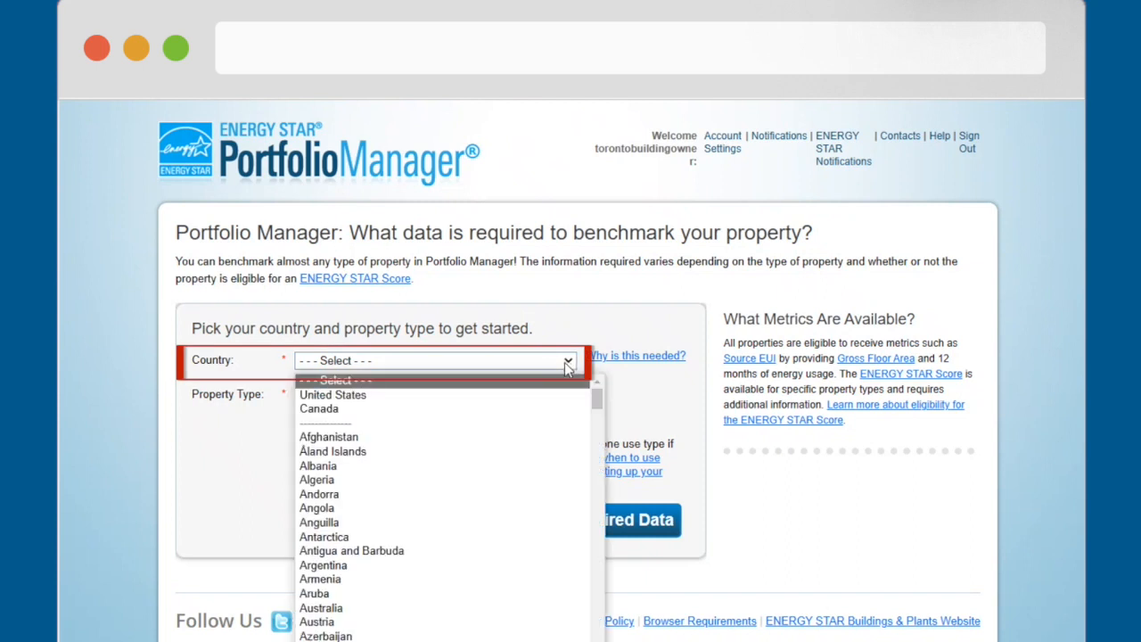
left_click(526, 410)
left_click(569, 396)
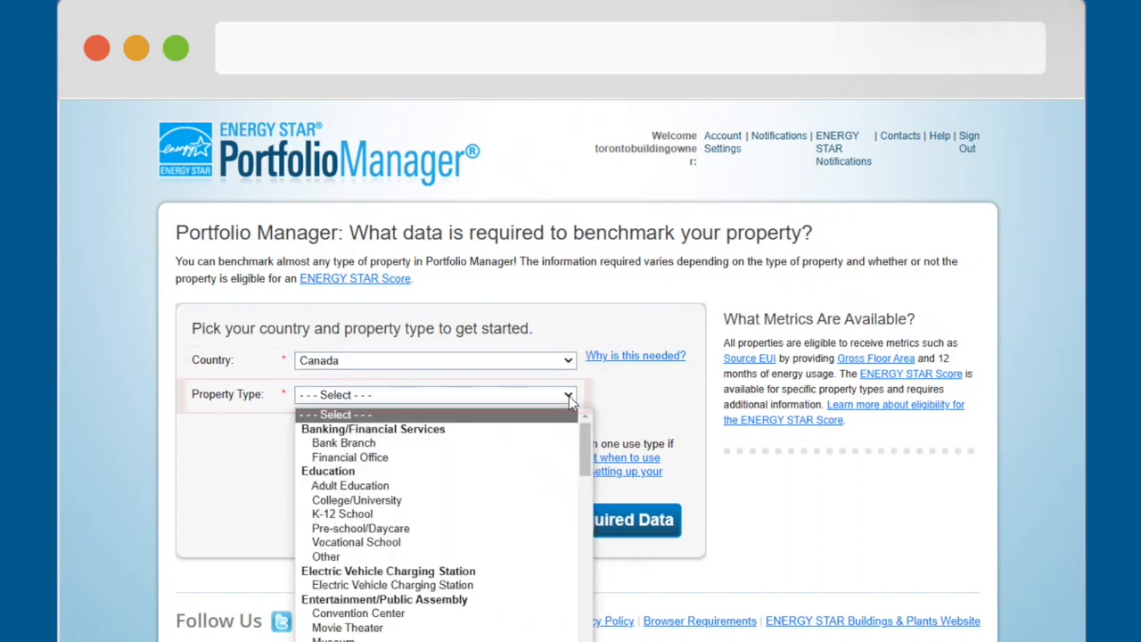
left_click(470, 457)
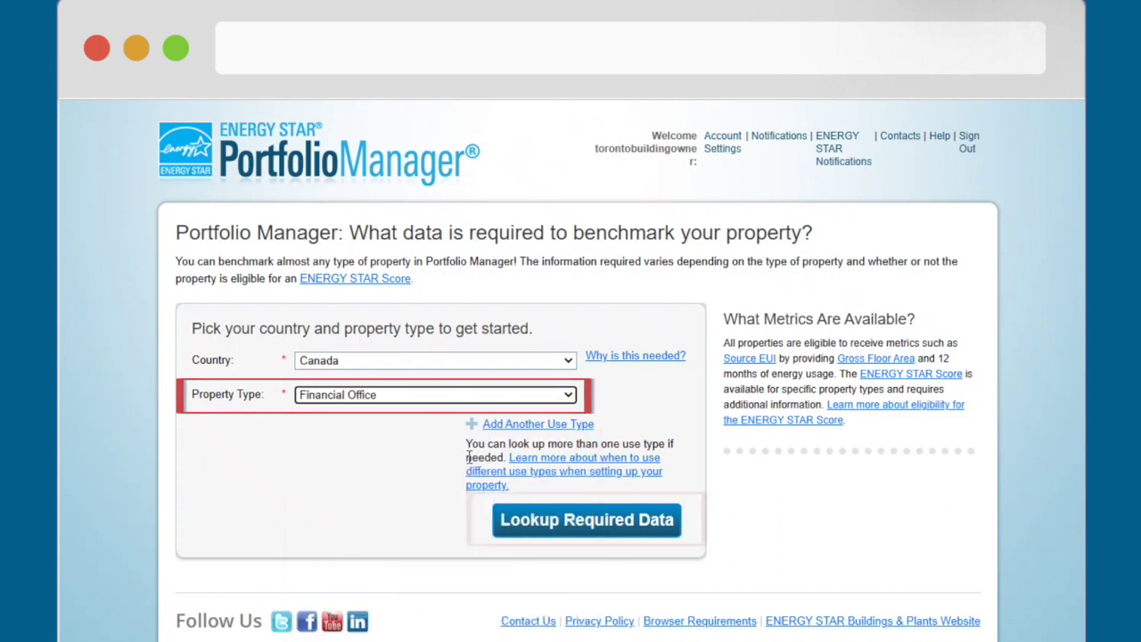
left_click(567, 521)
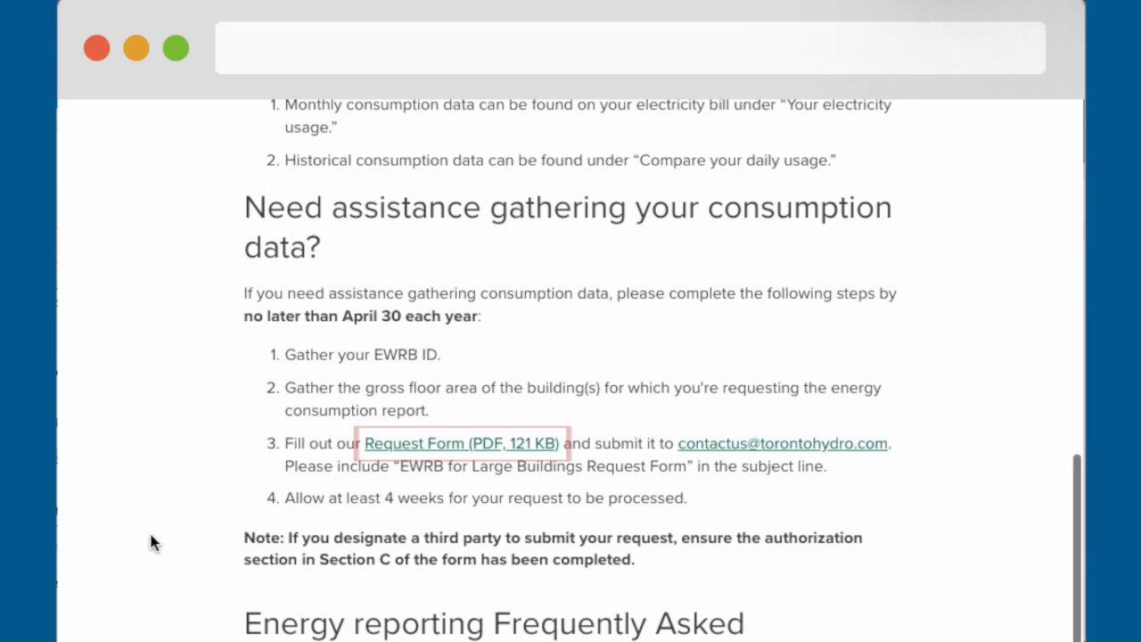
Open Toronto Hydro's consumption Data Request Form (PDF).
left_click(393, 448)
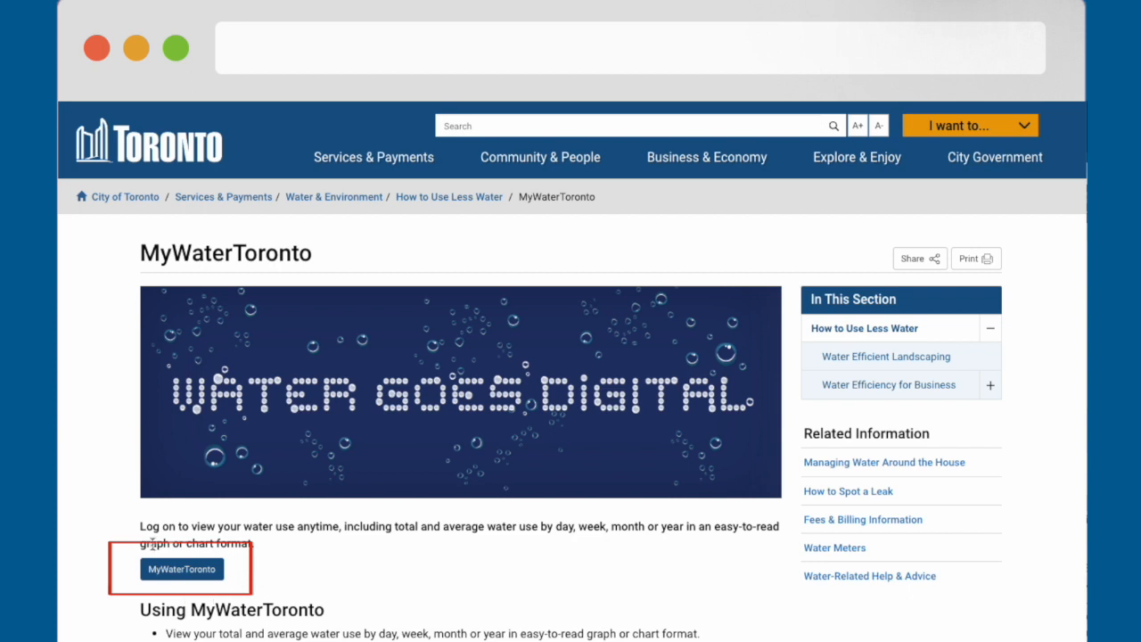
Open the MyWaterToronto application and start on the Account Number field.
left_click(182, 569)
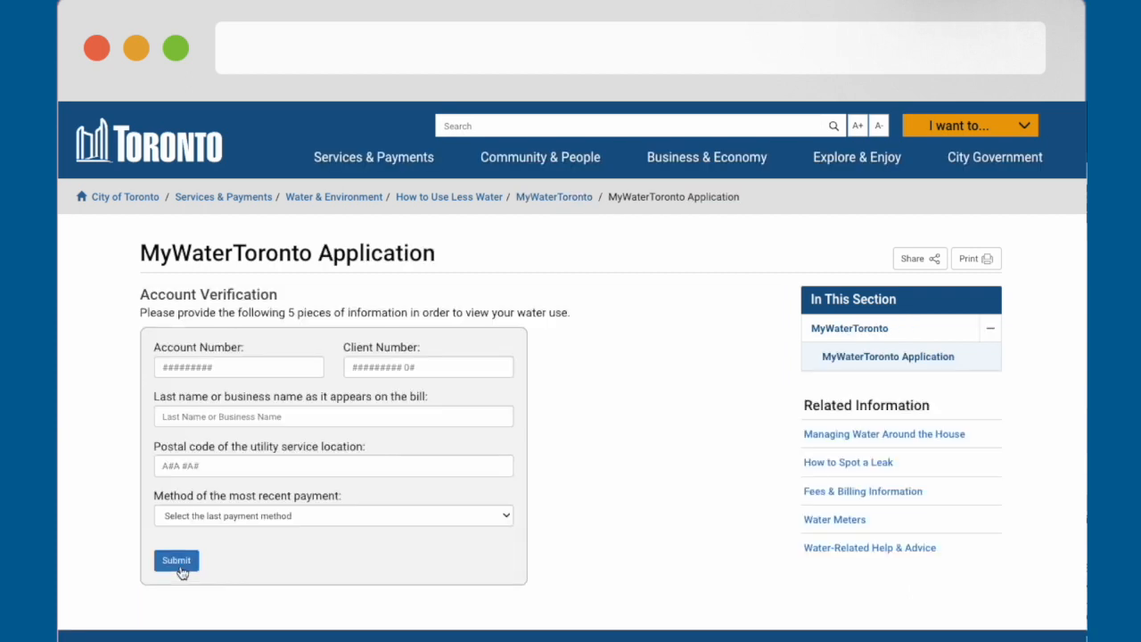
left_click(185, 367)
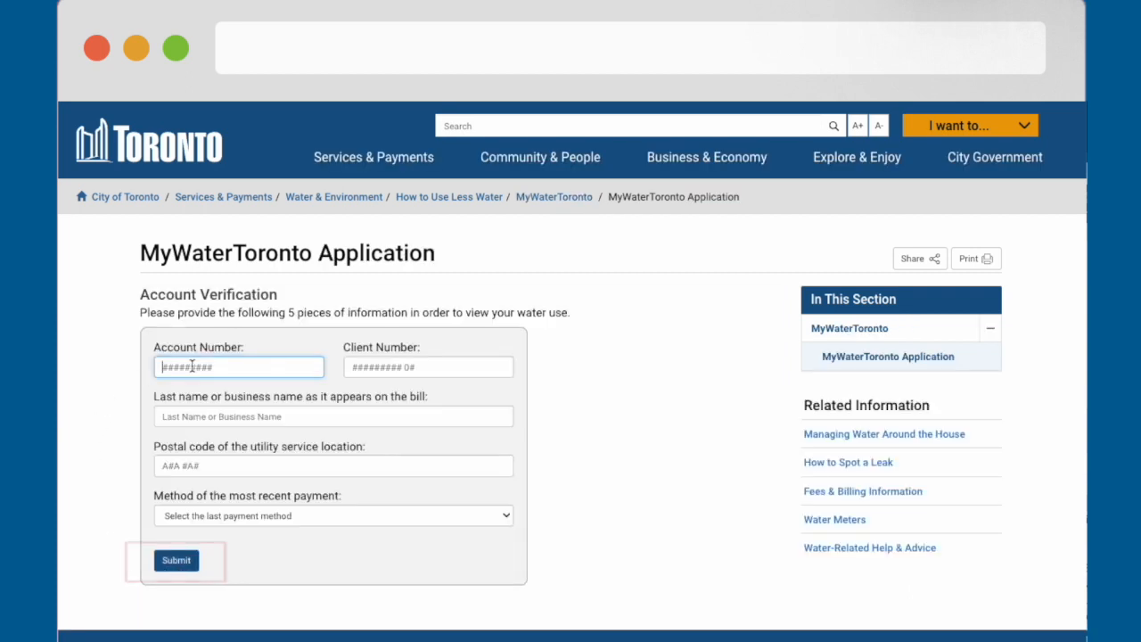